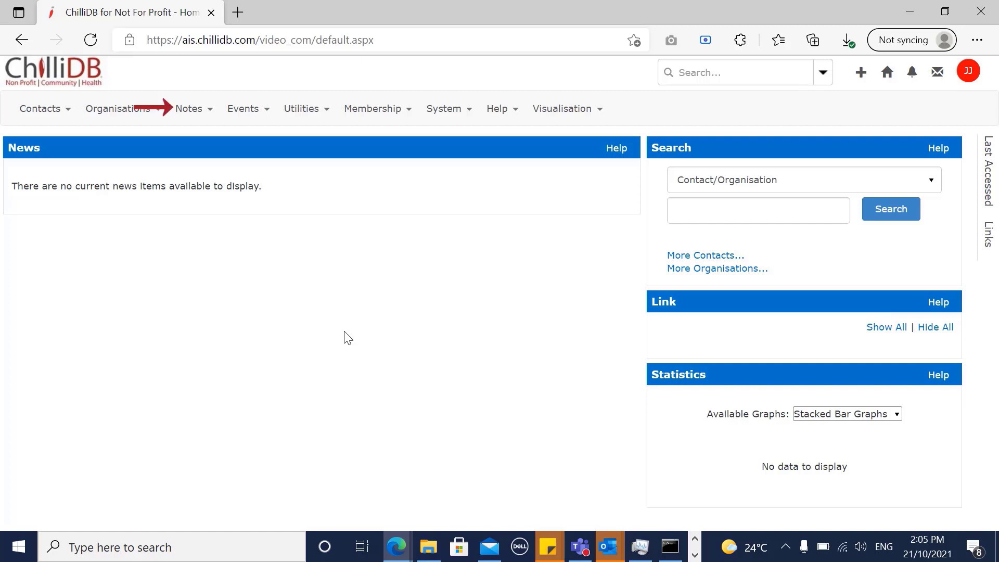
- Start a blank new note from the Notes menu's Create options
{"action": "left_click", "coordinate": [192, 109]}
{"action": "left_click", "coordinate": [199, 147]}
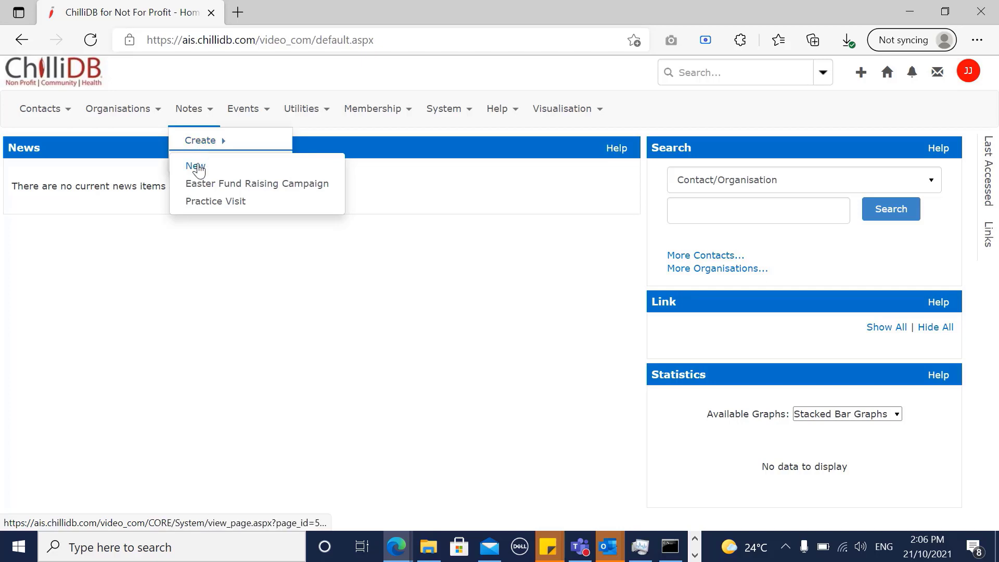
{"action": "left_click", "coordinate": [201, 168]}
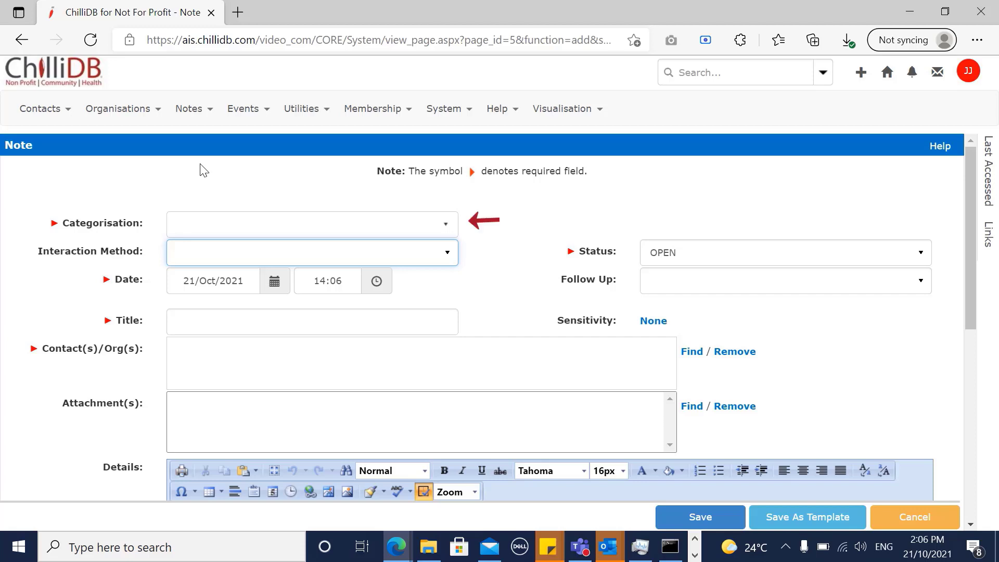
- Choose Fund Raising as the note's categorisation
{"action": "left_click", "coordinate": [316, 220]}
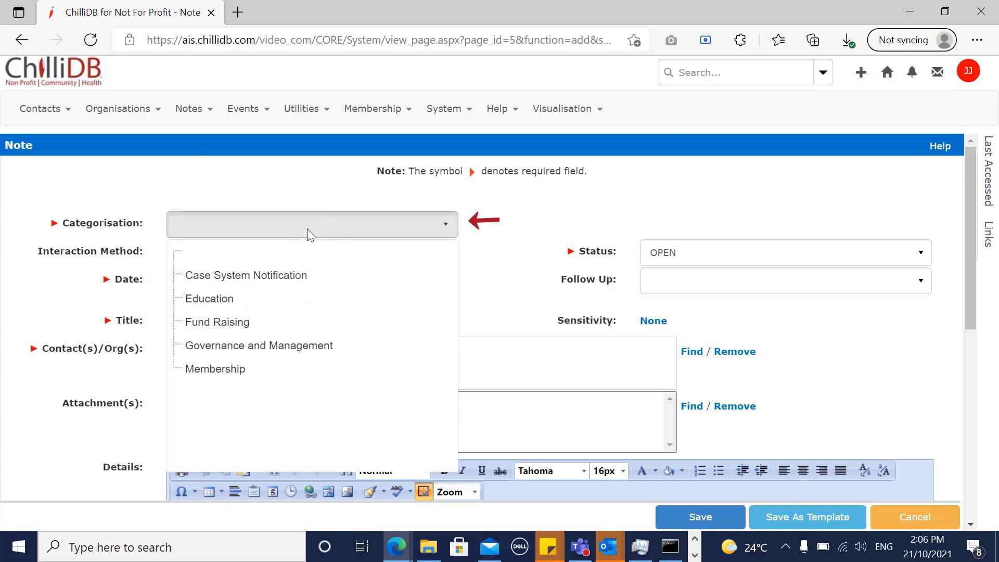
{"action": "left_click", "coordinate": [239, 327]}
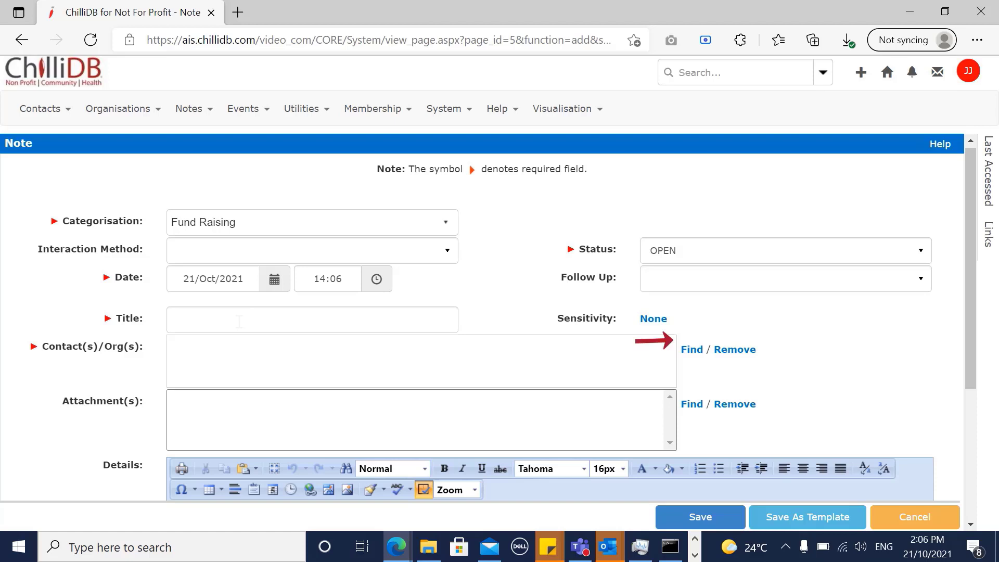
{"action": "scroll", "coordinate": [239, 321], "scroll_direction": "down", "scroll_amount": 1}
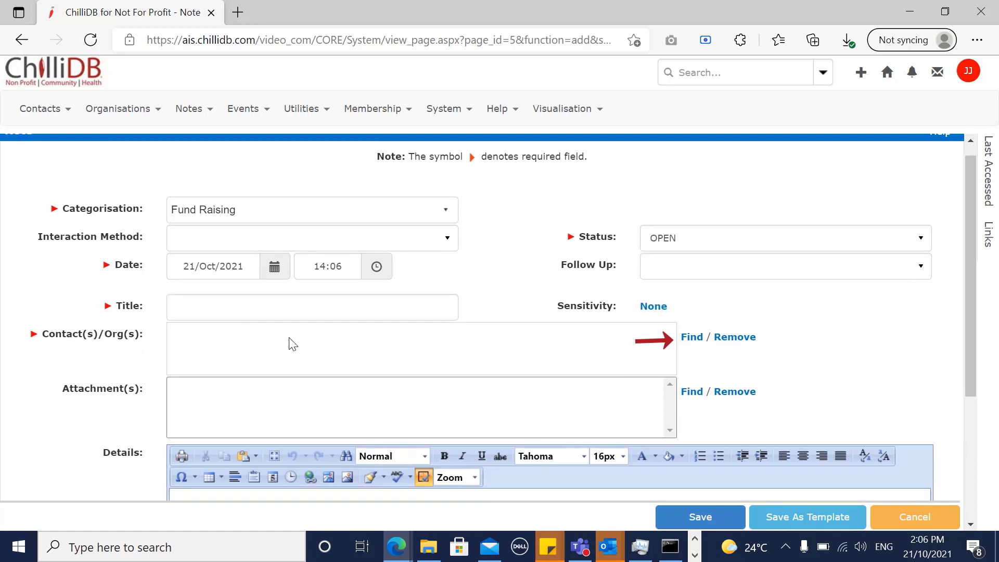
- Search contacts for 'jeff' and link Bezos, Jeff of Brisbane Gov to the note
{"action": "left_click", "coordinate": [687, 339]}
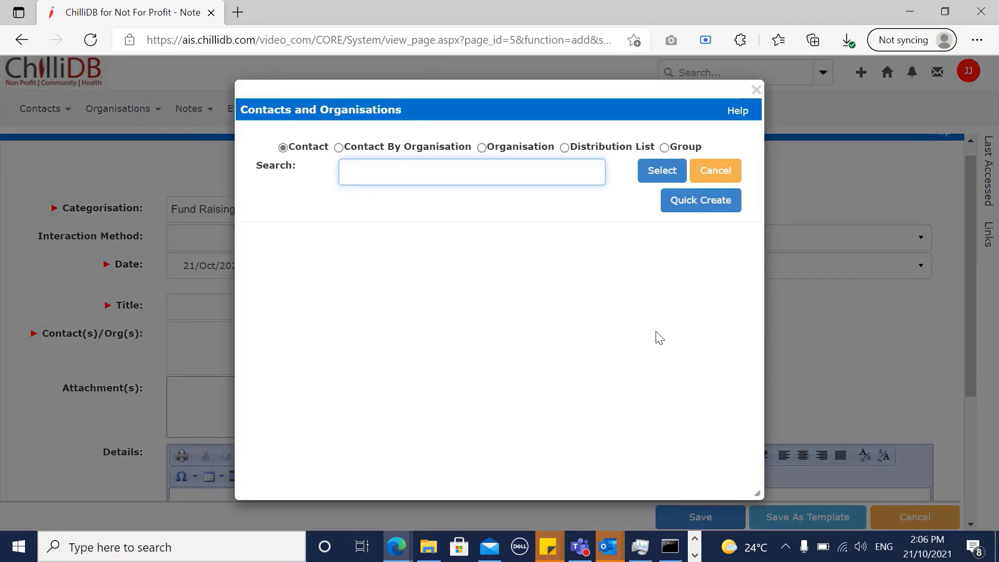
{"action": "type", "text": "jeff"}
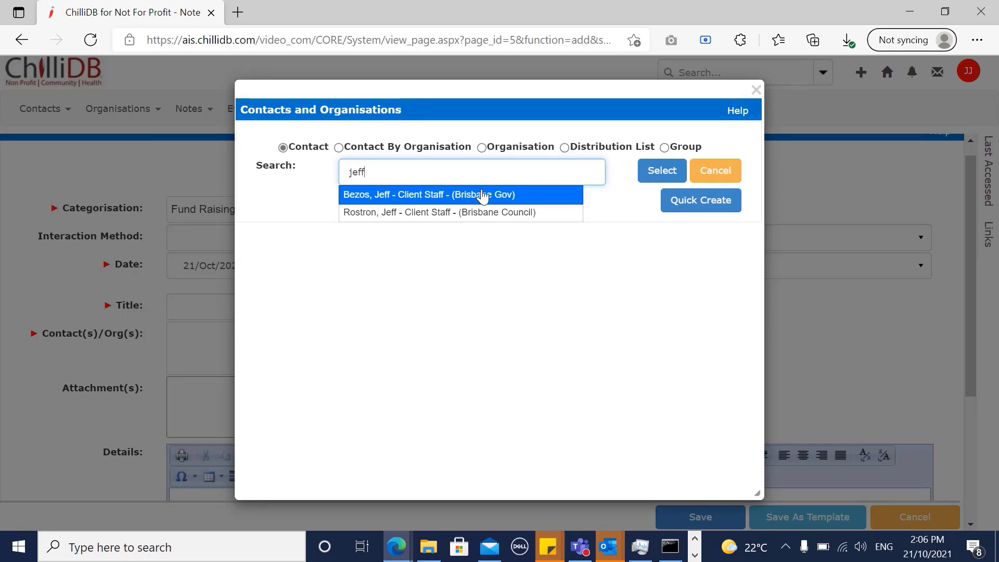
{"action": "left_click", "coordinate": [483, 196]}
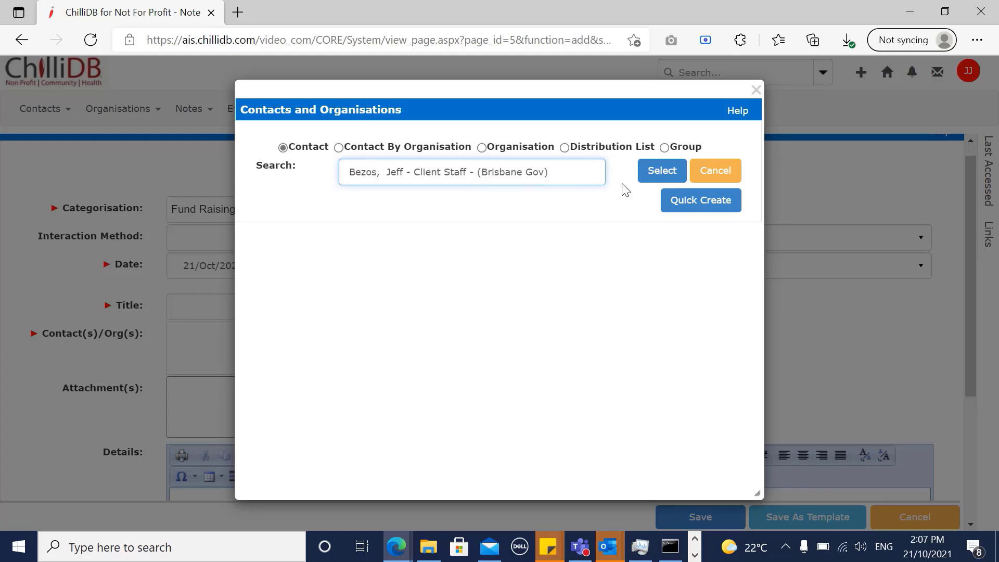
{"action": "left_click", "coordinate": [656, 171]}
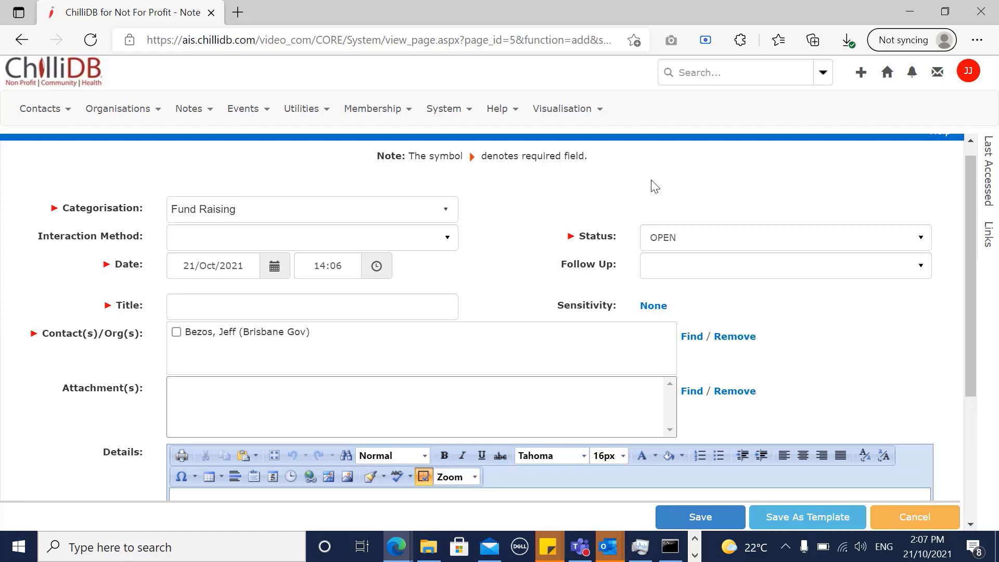
- Enter the title 'Fund Raising' and the details 'Funding given'
{"action": "left_click", "coordinate": [430, 310]}
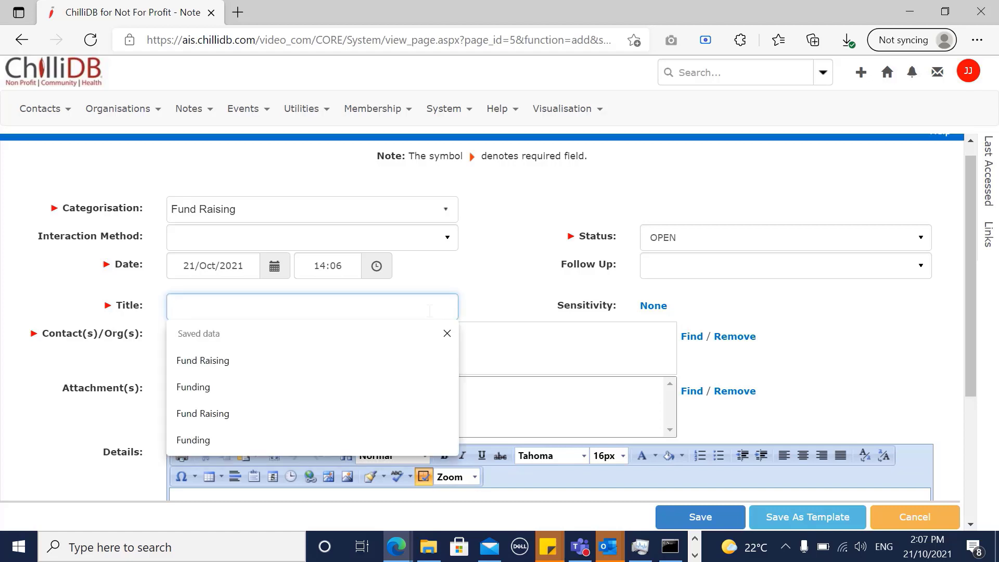
{"action": "type", "text": "Fund Ra"}
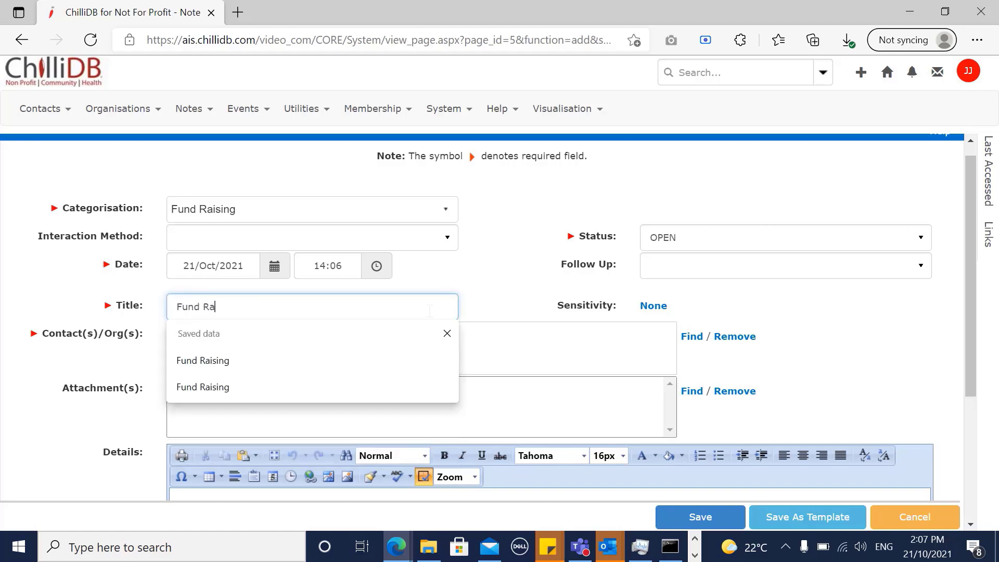
{"action": "type", "text": "ising"}
{"action": "left_click", "coordinate": [801, 396]}
{"action": "scroll", "coordinate": [801, 397], "scroll_direction": "down", "scroll_amount": 2}
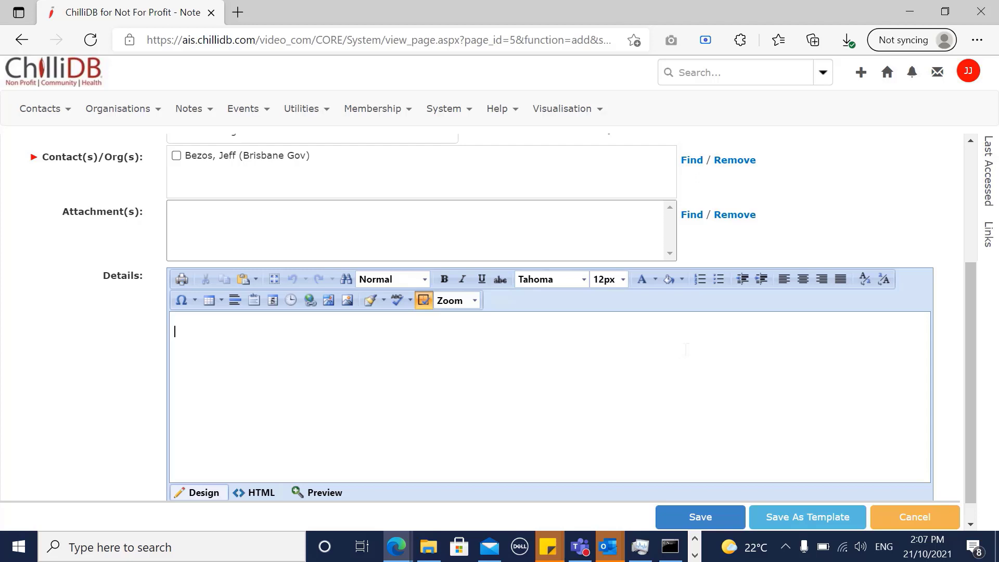
{"action": "type", "text": "Fu"}
{"action": "type", "text": "nding"}
{"action": "type", "text": " given"}
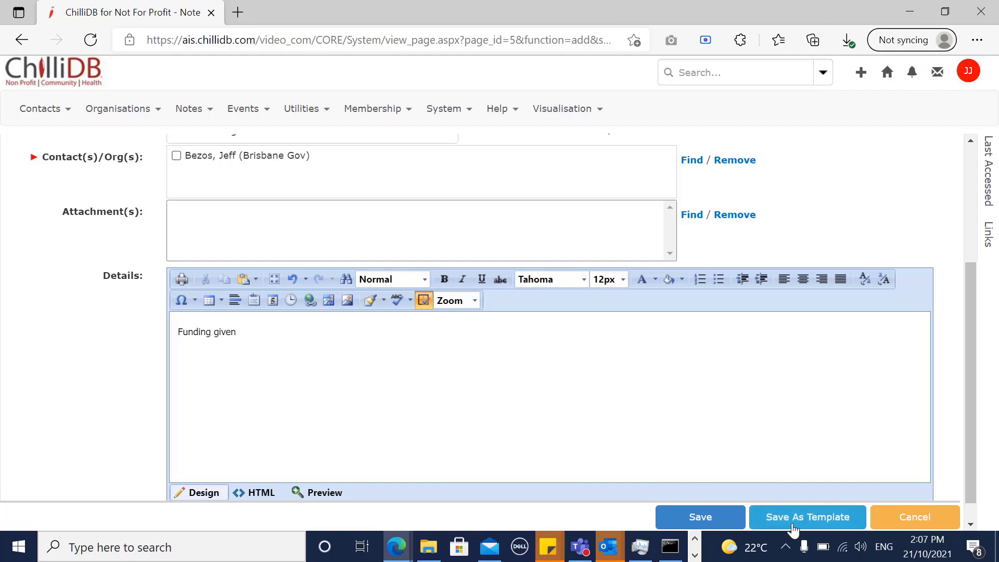
- Save the Fund Raising note with its details and linked contact Bezos, Jeff
{"action": "left_click", "coordinate": [700, 516]}
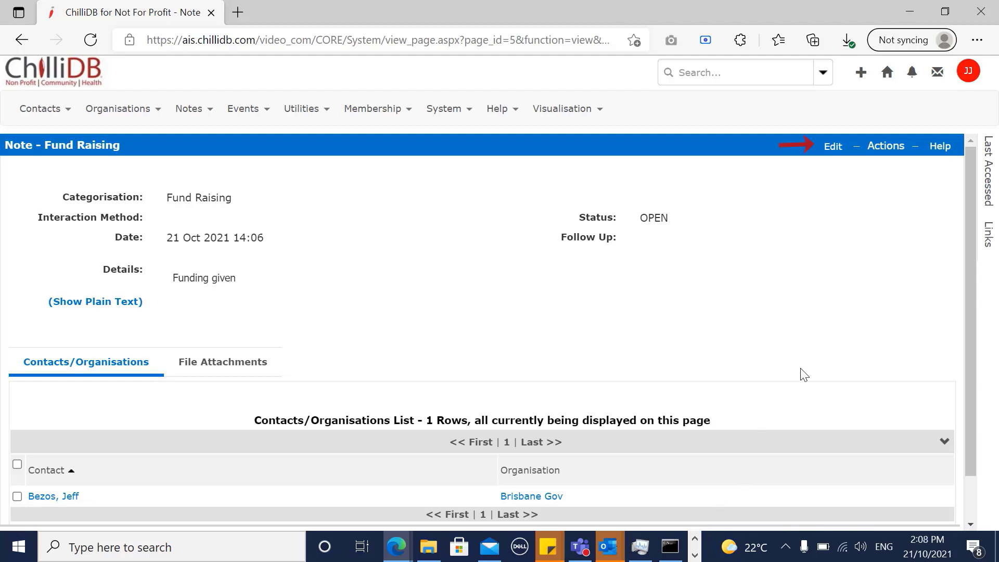
- Add a 1-week follow-up (28 Oct 2021 14:06) to the note and save it
{"action": "left_click", "coordinate": [832, 155]}
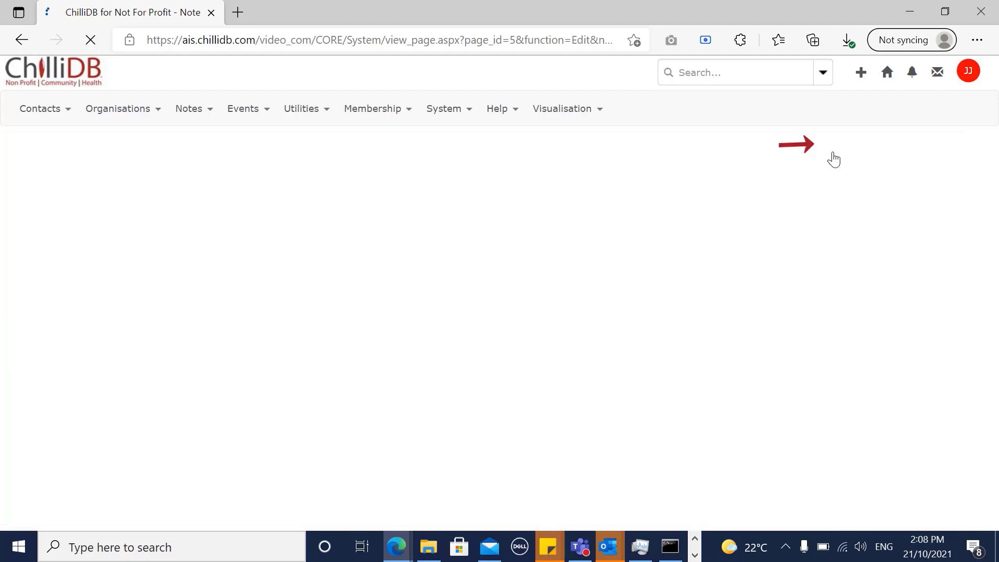
{"action": "scroll", "coordinate": [765, 351], "scroll_direction": "down", "scroll_amount": 1}
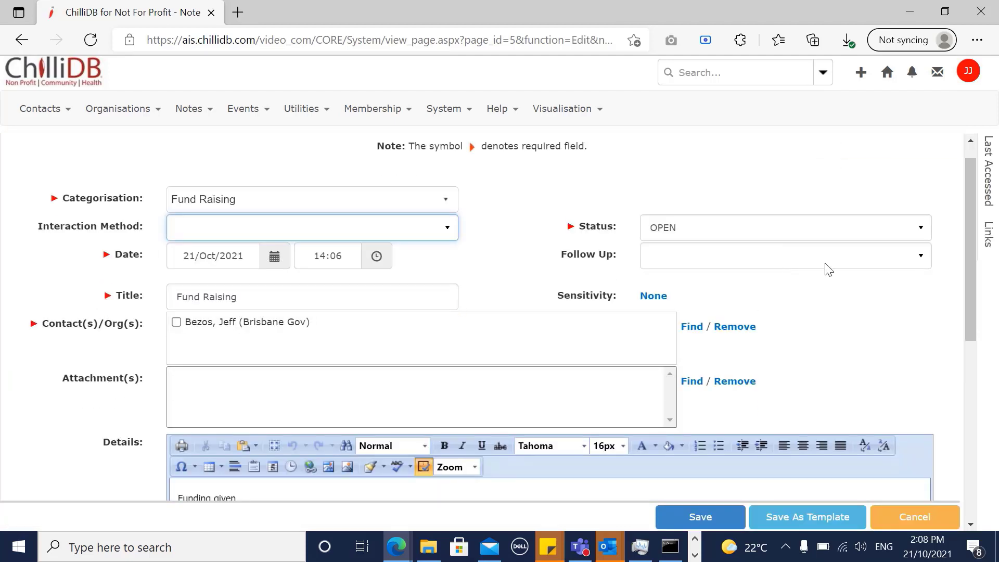
{"action": "left_click", "coordinate": [864, 263]}
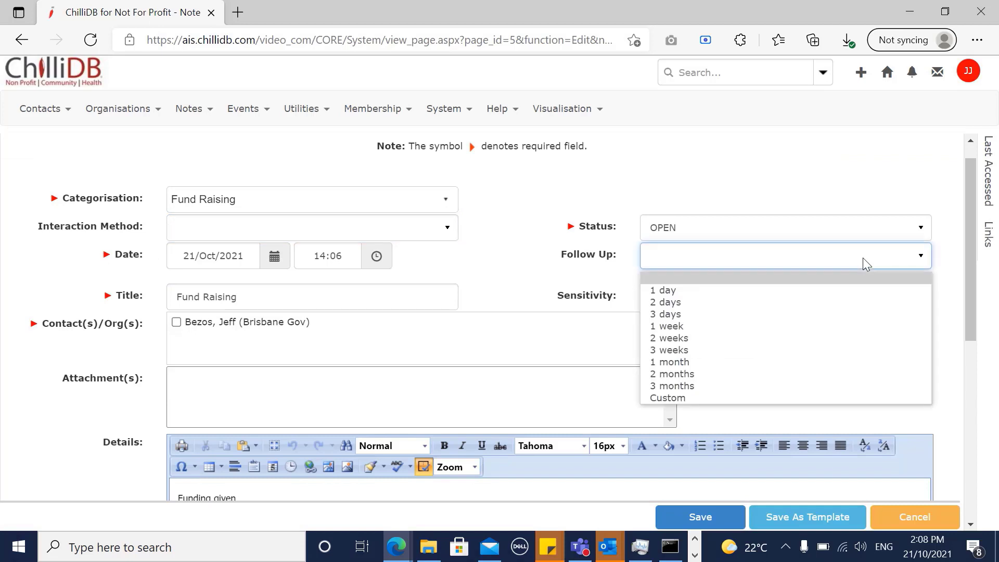
{"action": "left_click", "coordinate": [744, 326]}
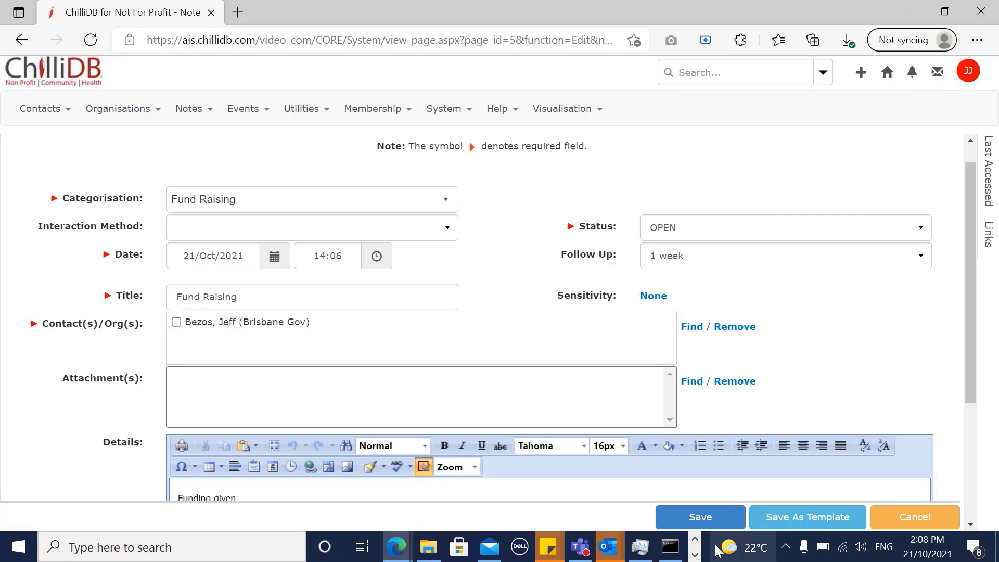
{"action": "left_click", "coordinate": [708, 518]}
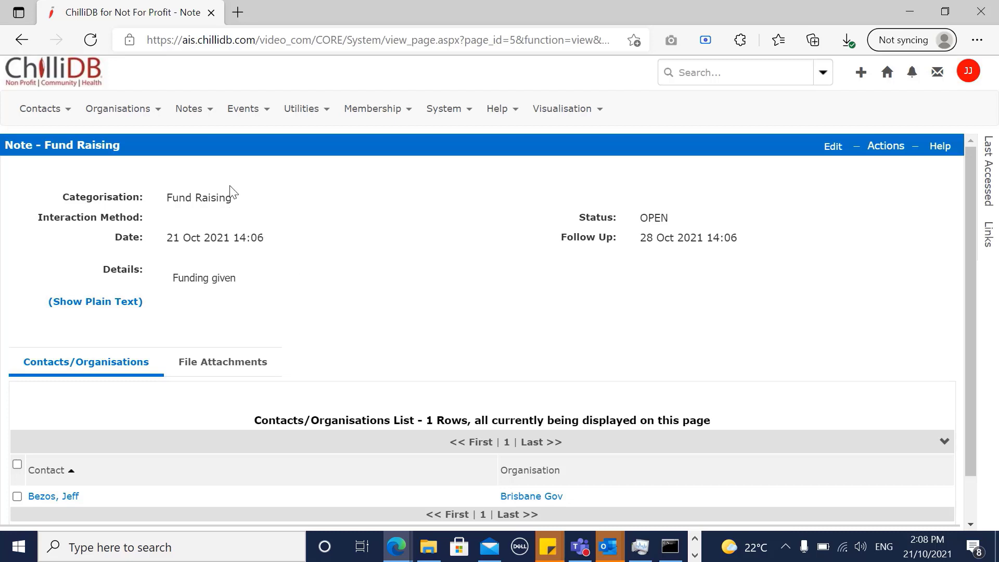
- Search notes by title 'fund' and show All notes, with Bezos's Fund Raising note on top
{"action": "left_click", "coordinate": [207, 114]}
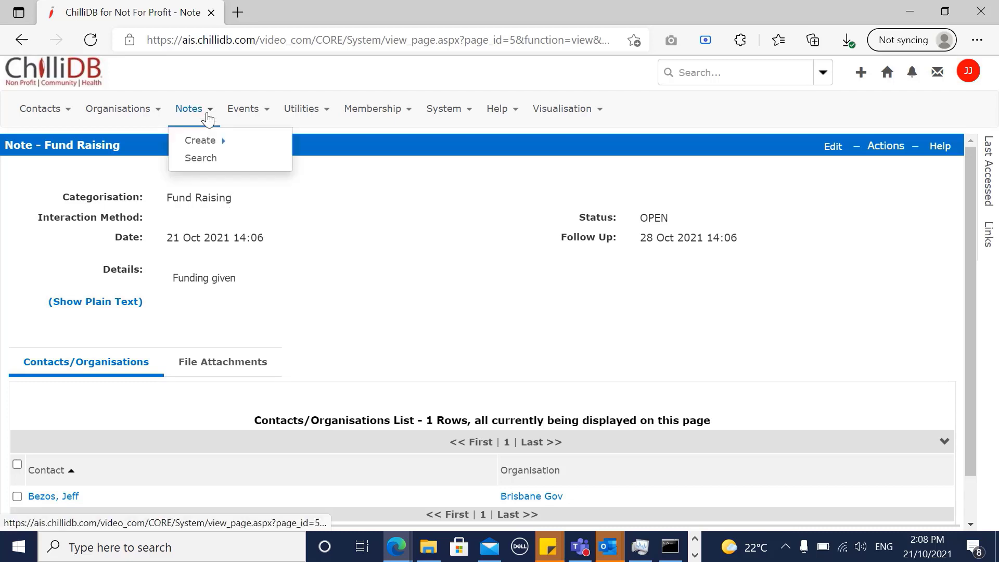
{"action": "left_click", "coordinate": [209, 166]}
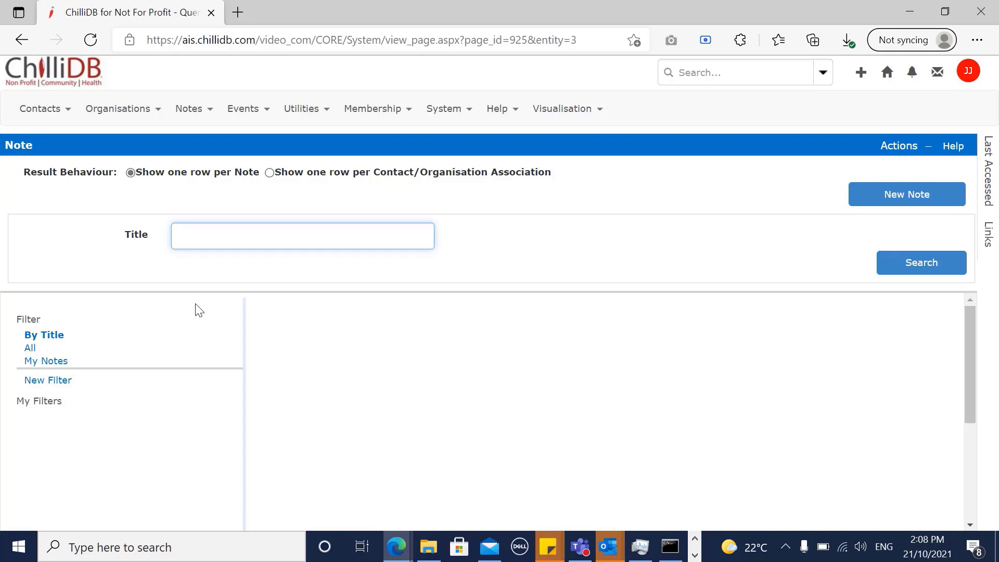
{"action": "type", "text": "fu"}
{"action": "type", "text": "nd"}
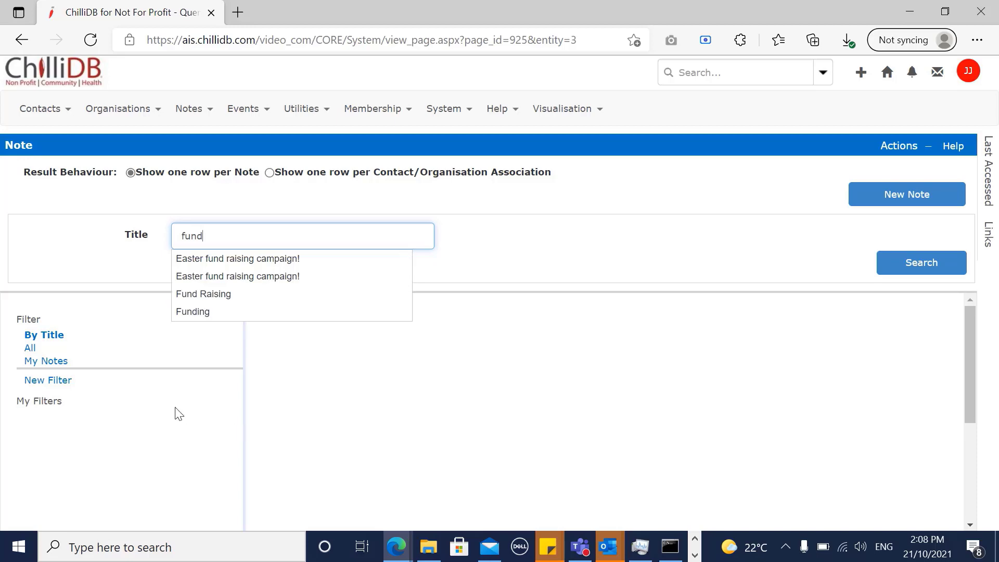
{"action": "left_click", "coordinate": [154, 419]}
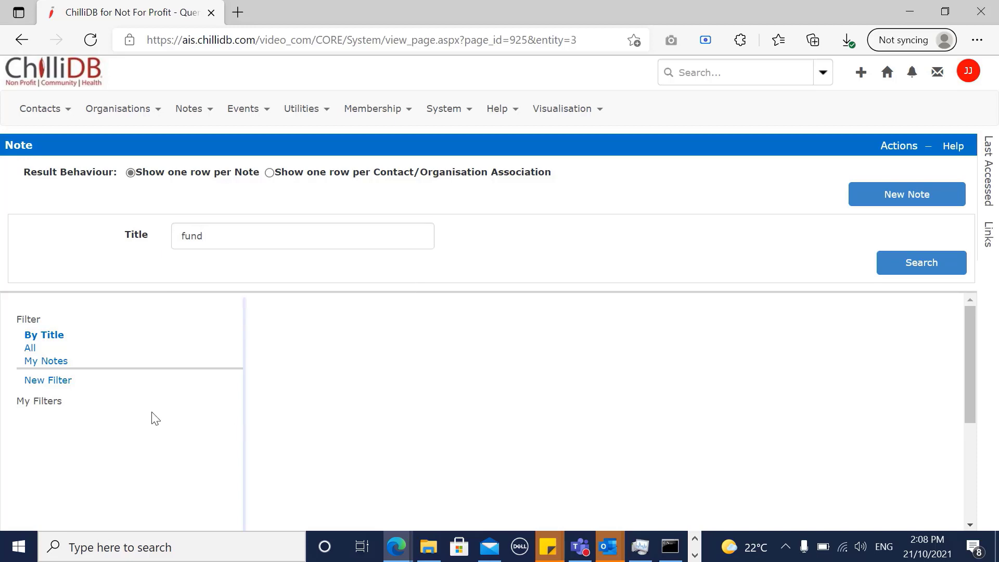
{"action": "left_click", "coordinate": [29, 348]}
{"action": "scroll", "coordinate": [225, 403], "scroll_direction": "down", "scroll_amount": 2}
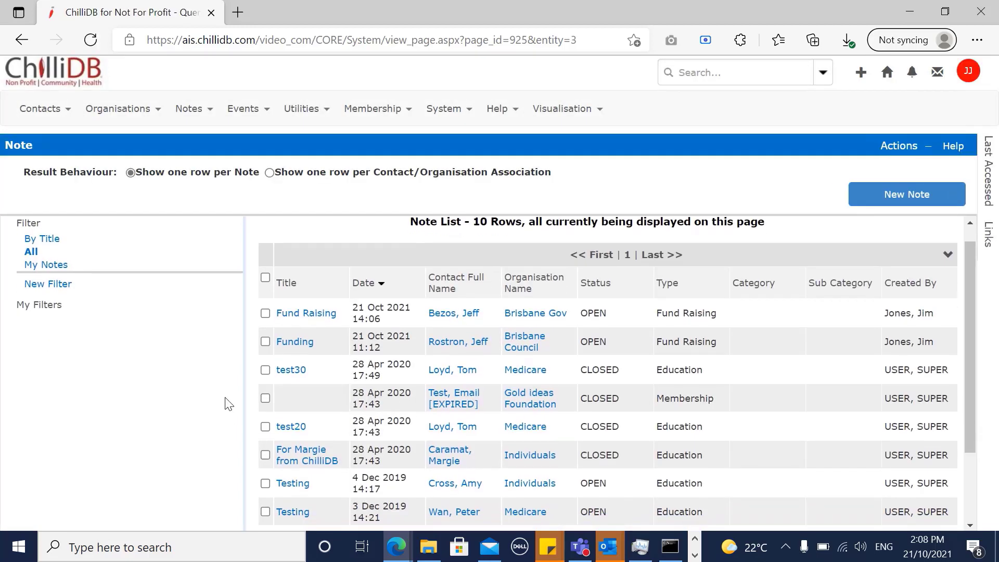
{"action": "scroll", "coordinate": [225, 404], "scroll_direction": "down", "scroll_amount": 1}
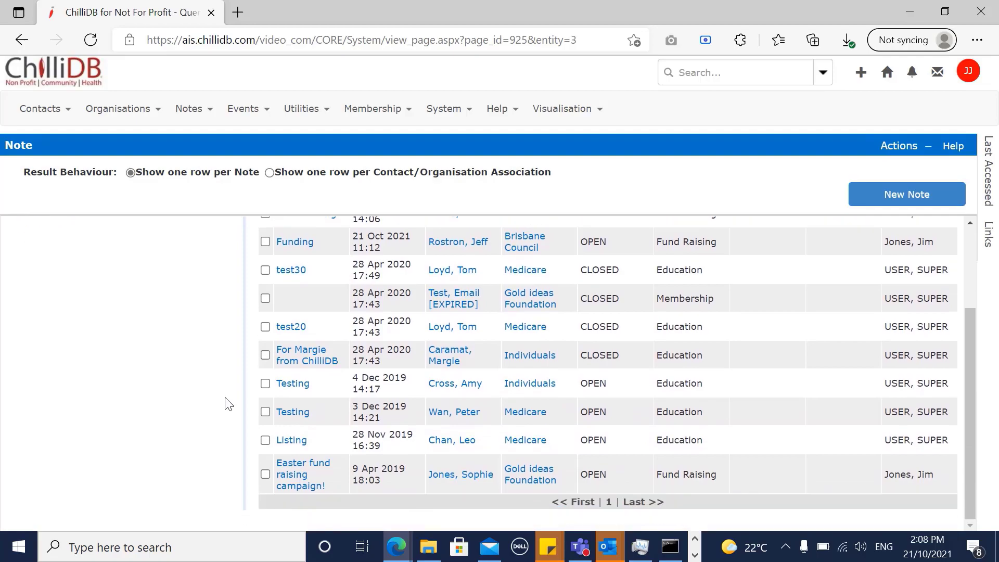